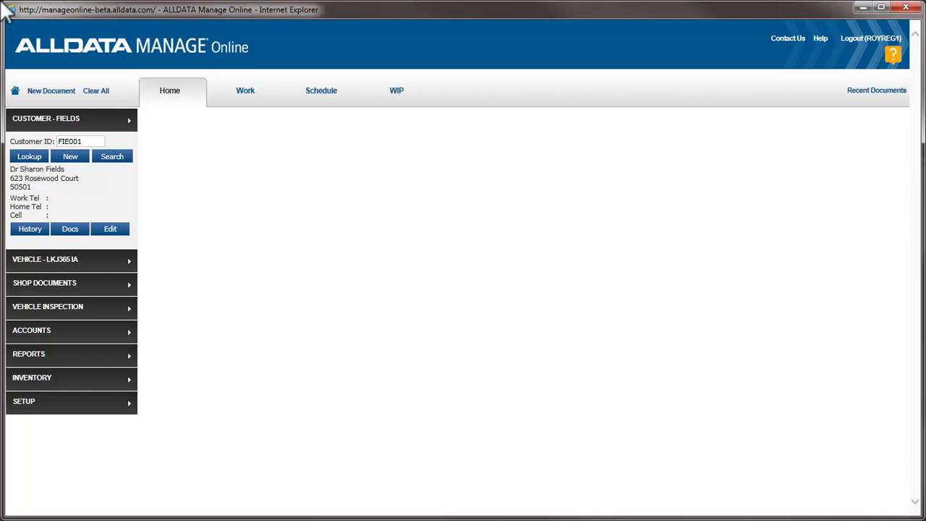
# - Tick Enable OE Labor Time Adjustments under User Options and save the change
pyautogui.click(78, 404)
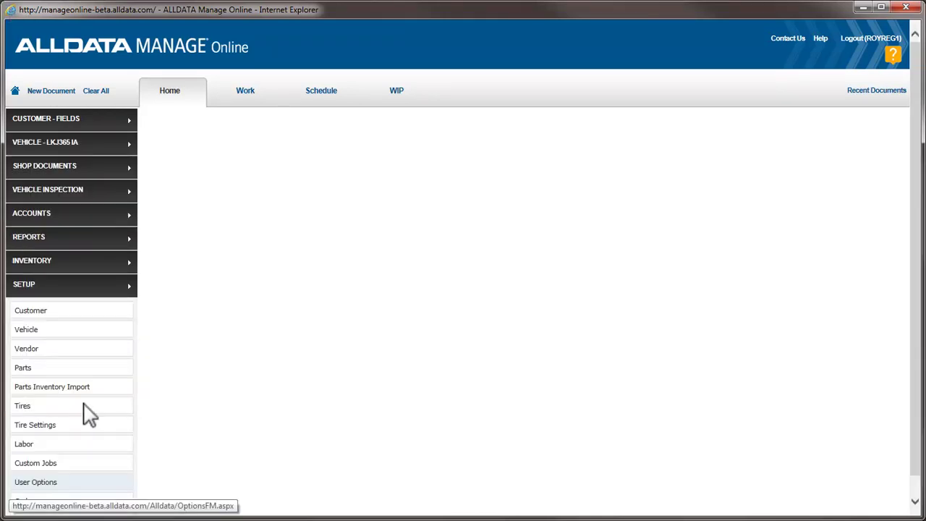
pyautogui.click(108, 482)
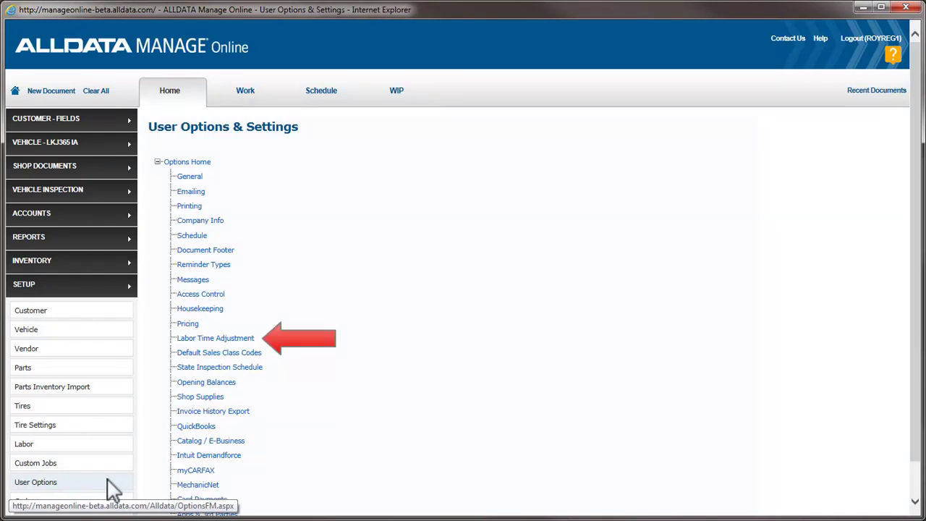
pyautogui.click(232, 339)
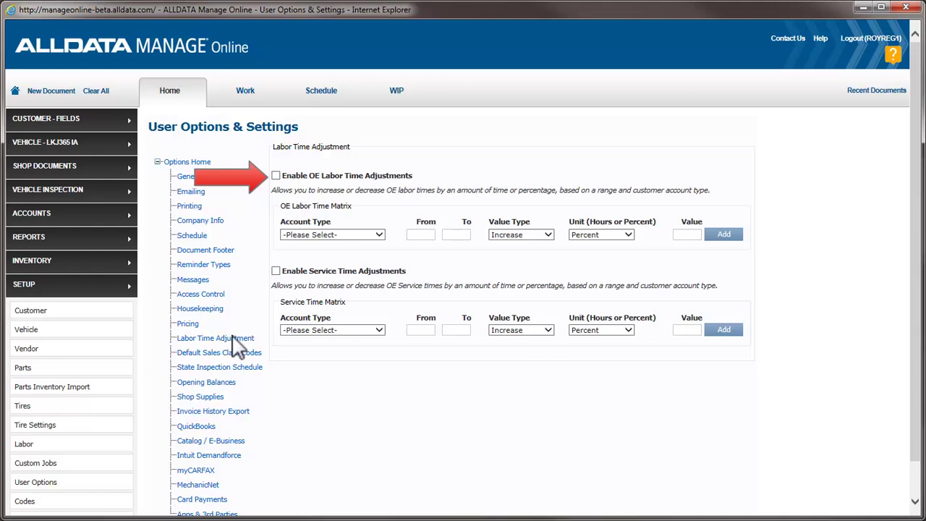
pyautogui.click(276, 176)
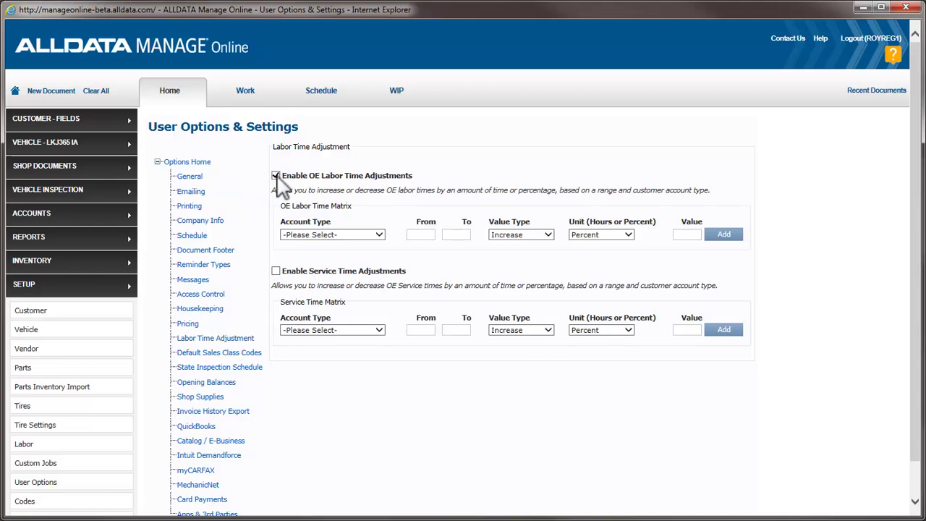
pyautogui.click(916, 483)
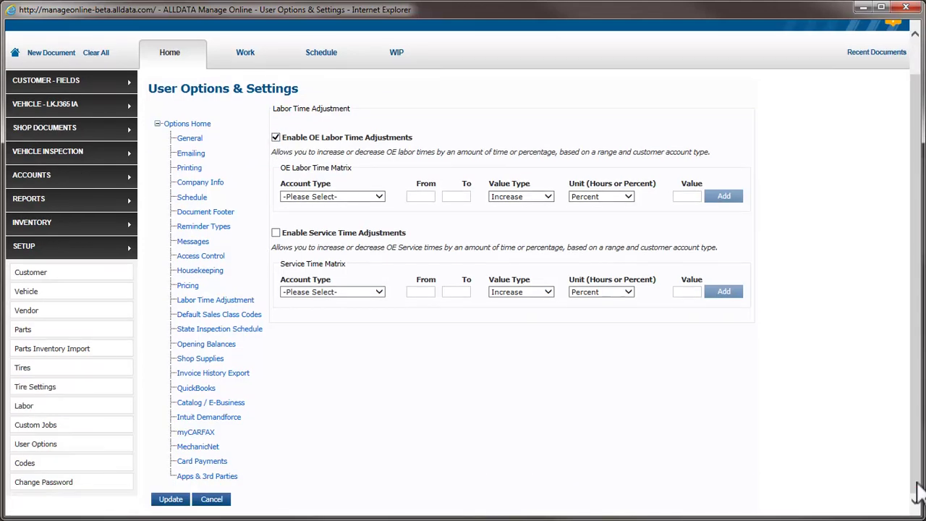
pyautogui.click(173, 499)
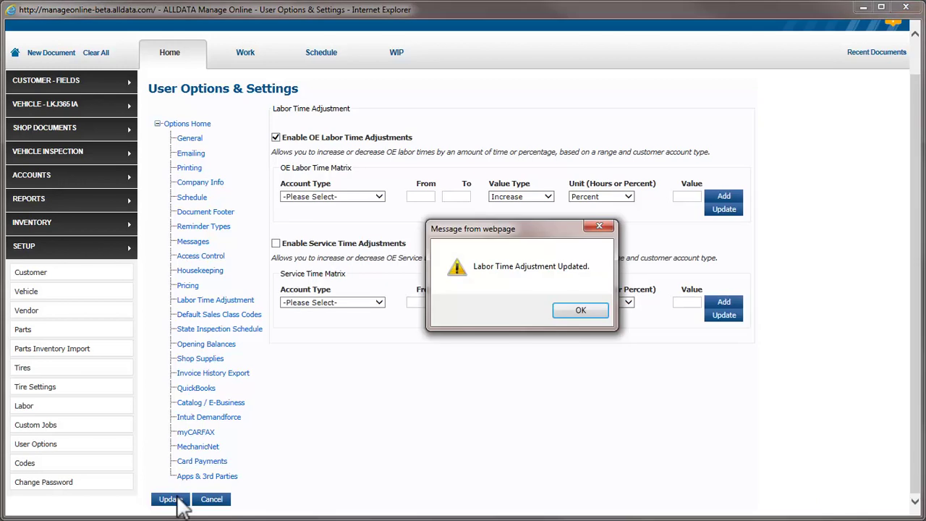
pyautogui.click(586, 310)
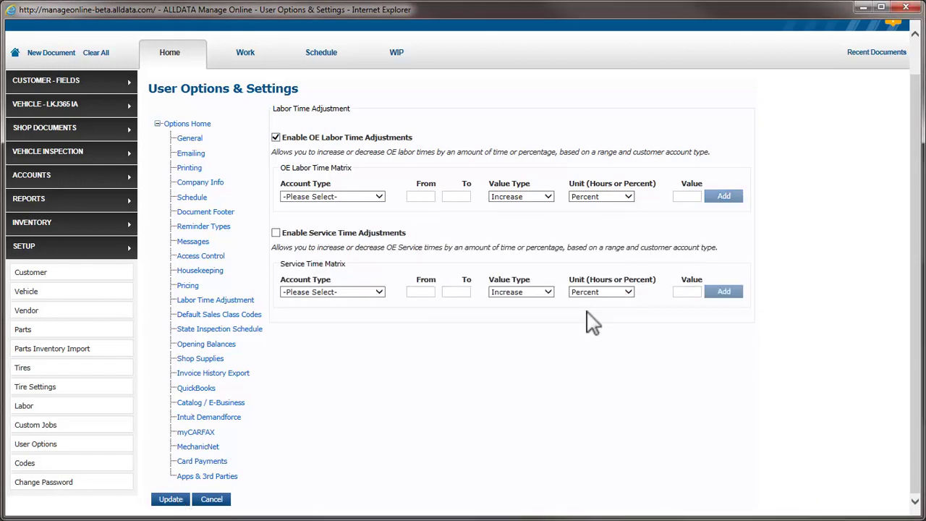
# - From the work order, search the parts catalog for 'pads' and open Brake Pad
pyautogui.click(246, 53)
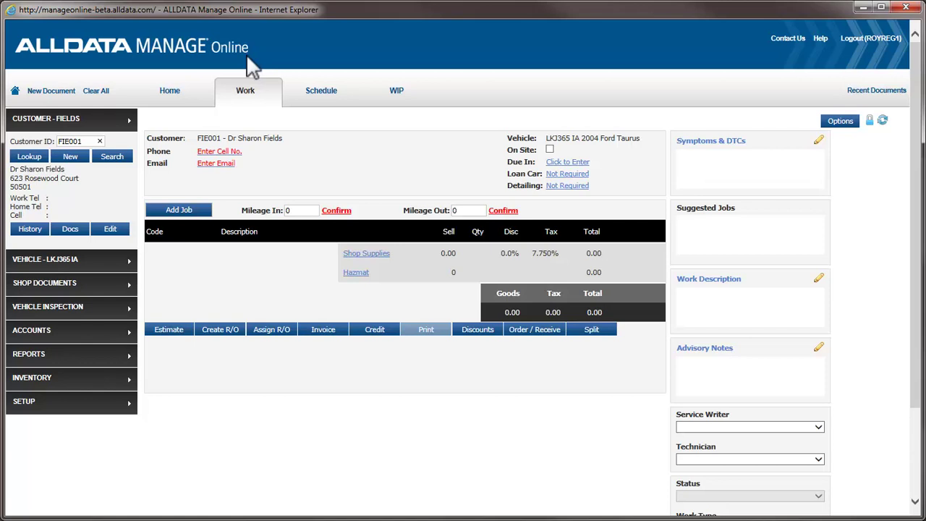
pyautogui.click(181, 208)
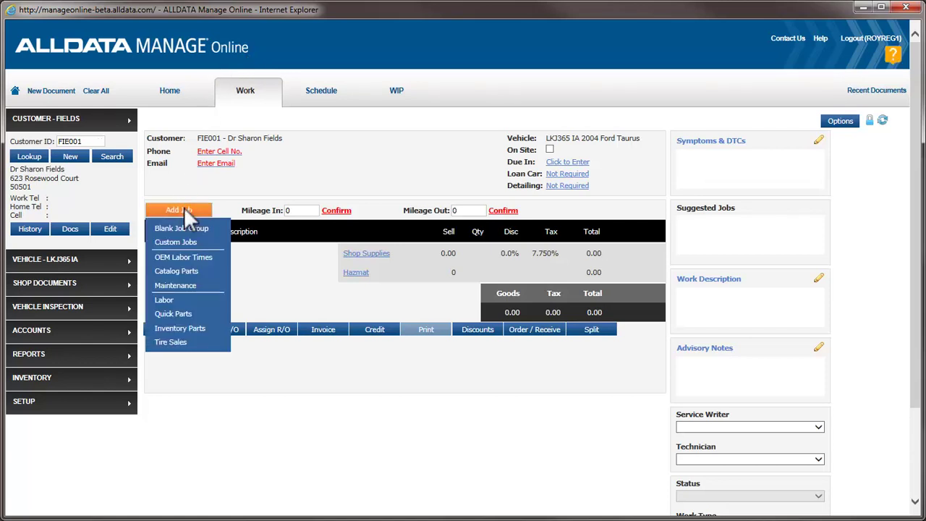
pyautogui.click(192, 270)
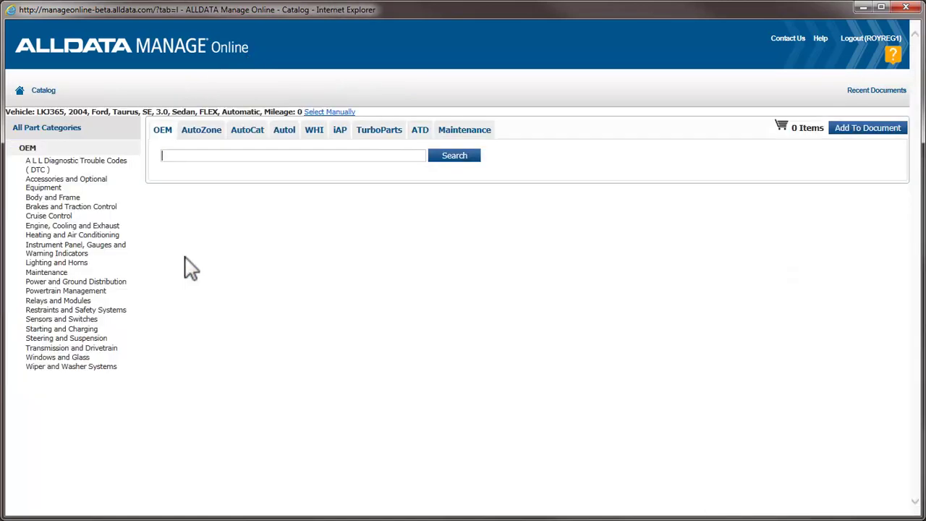
pyautogui.click(228, 156)
pyautogui.write('pads')
pyautogui.click(453, 159)
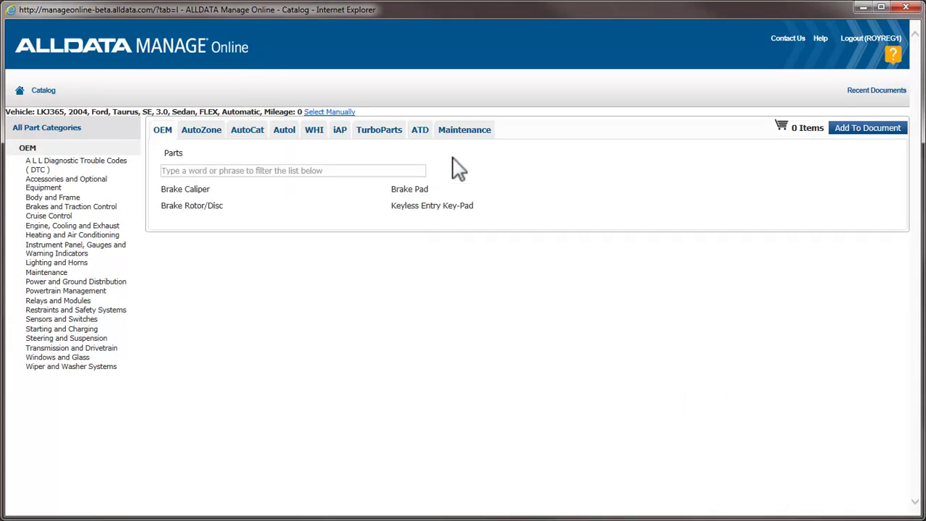
pyautogui.click(410, 189)
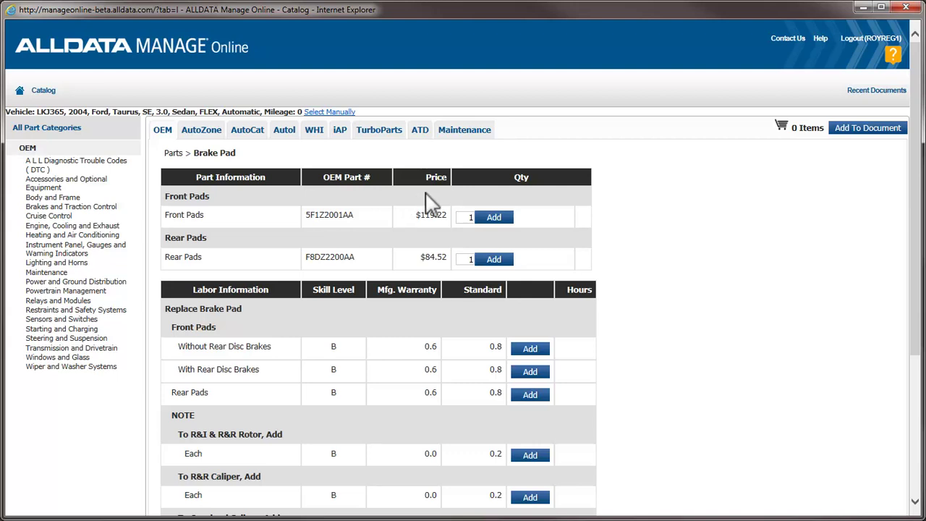
# - Add the front pad (0.80 h) and rotor R&R (0.20 h) labor lines to the work order
pyautogui.click(531, 349)
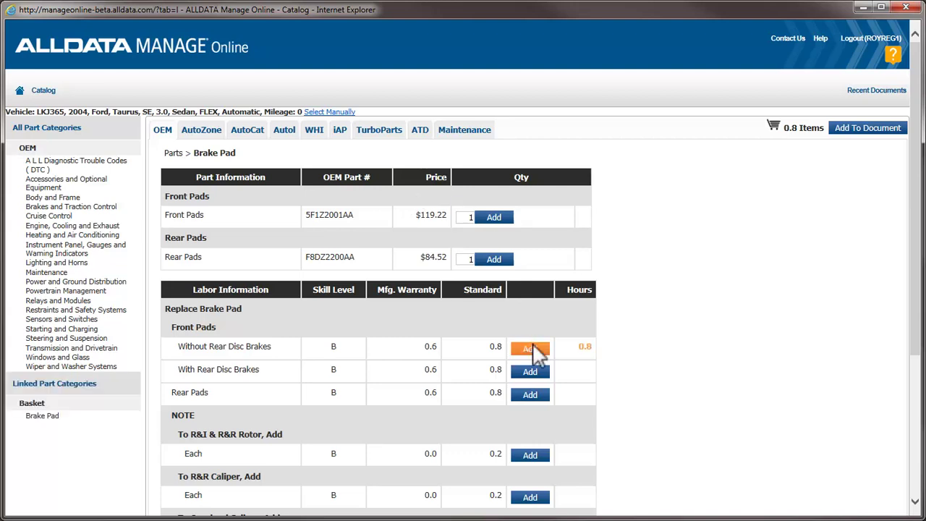
pyautogui.click(544, 455)
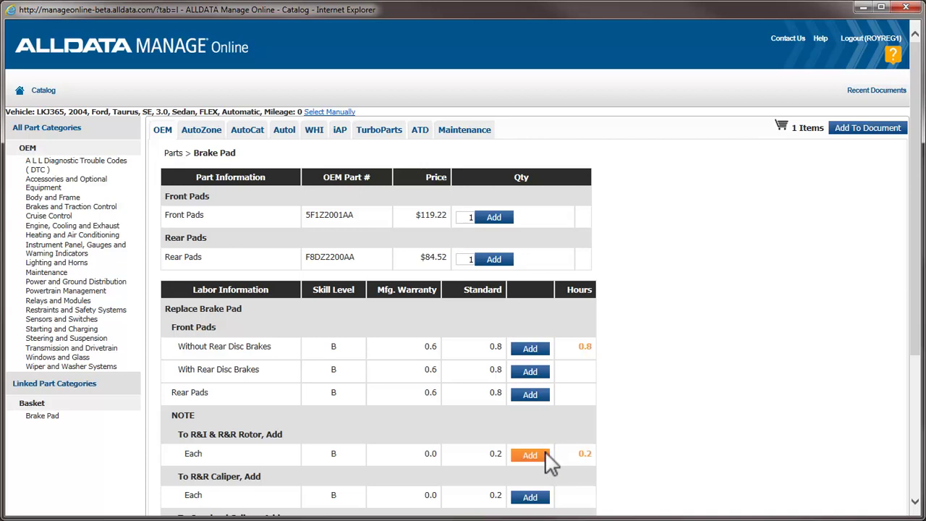
pyautogui.click(848, 128)
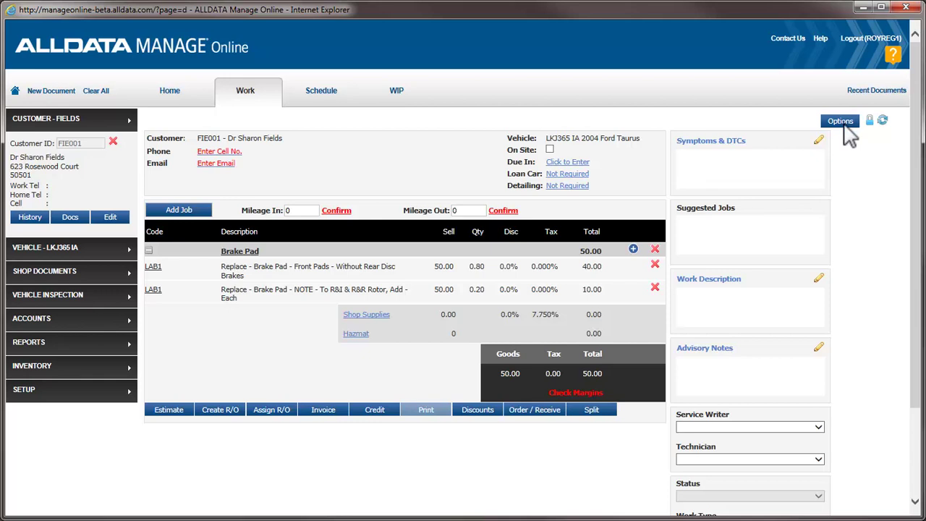
# - Reopen Labor Time Adjustment settings and open the OE matrix Account Type list
pyautogui.click(81, 394)
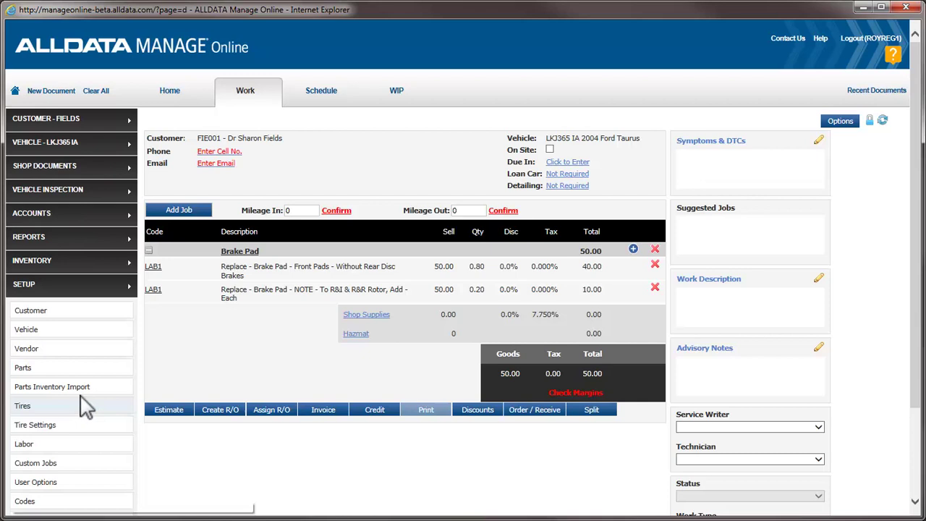
pyautogui.click(122, 483)
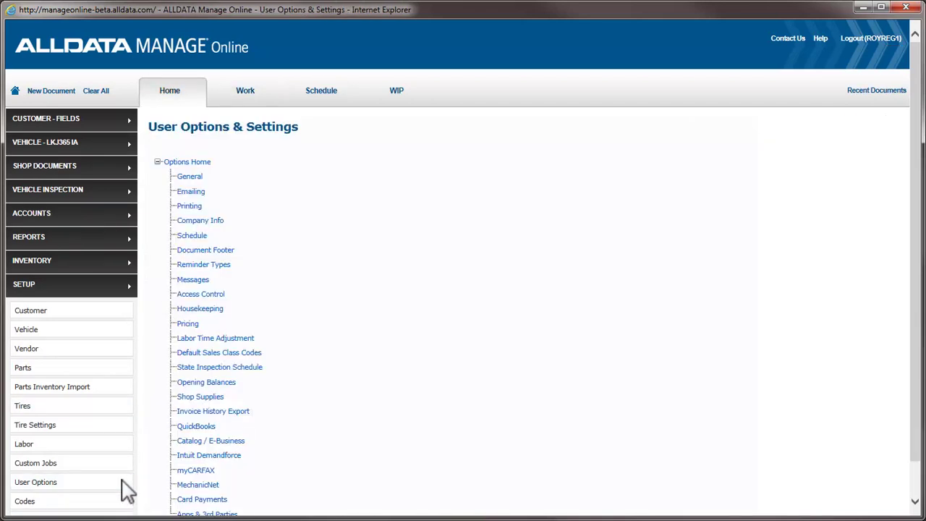
pyautogui.click(244, 339)
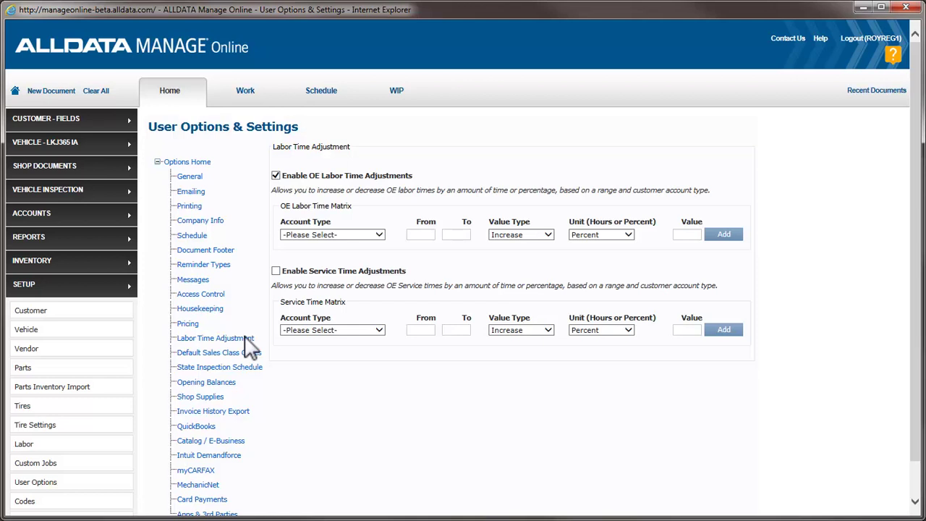
pyautogui.click(378, 236)
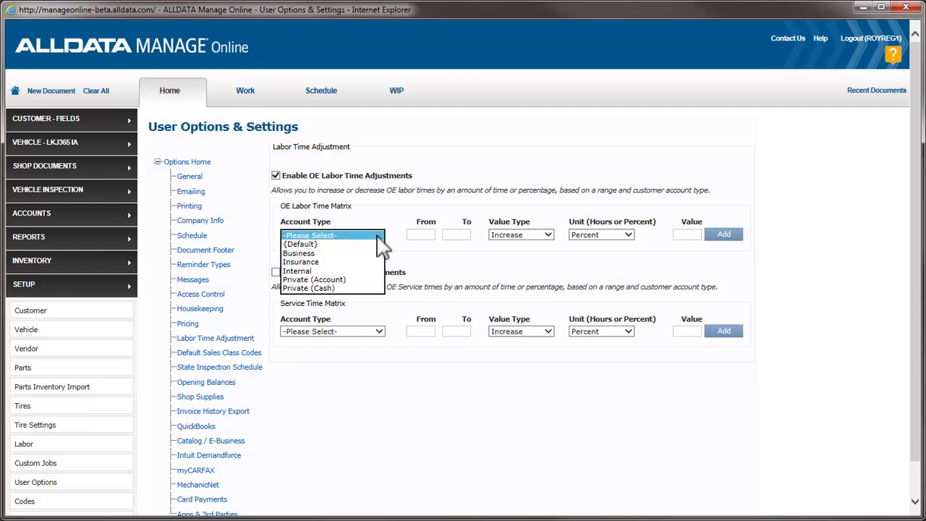
# - Add a Default OE labor rule for 0–100 hours: Increase by 100 Percent
pyautogui.click(366, 244)
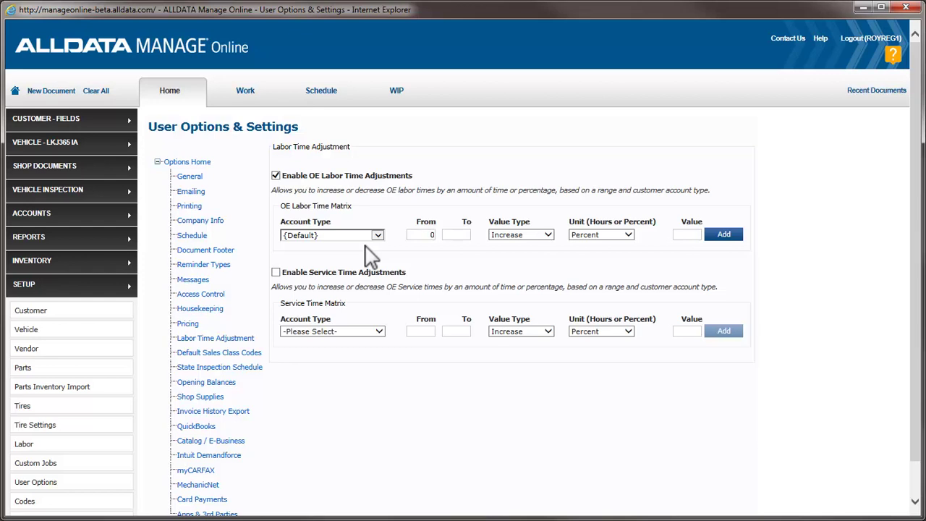
pyautogui.click(449, 235)
pyautogui.write('100')
pyautogui.click(548, 234)
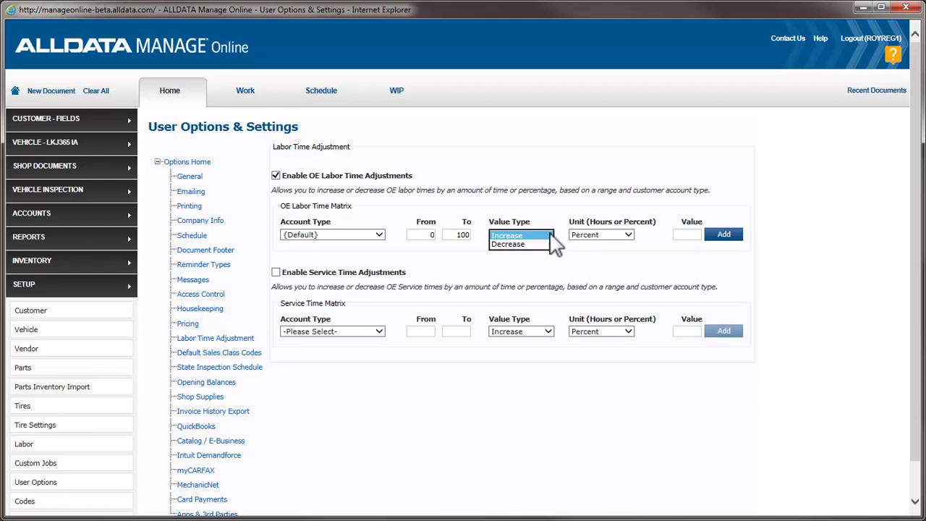
pyautogui.click(549, 235)
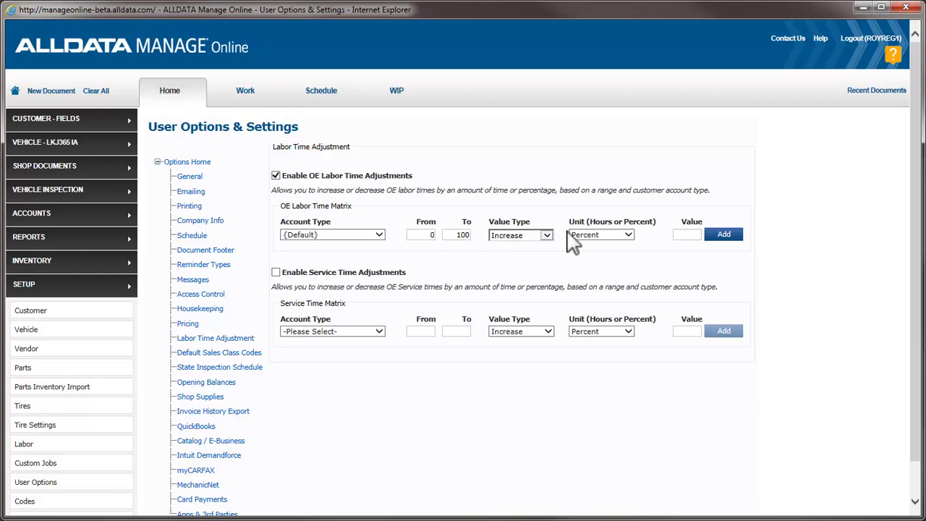
pyautogui.click(628, 235)
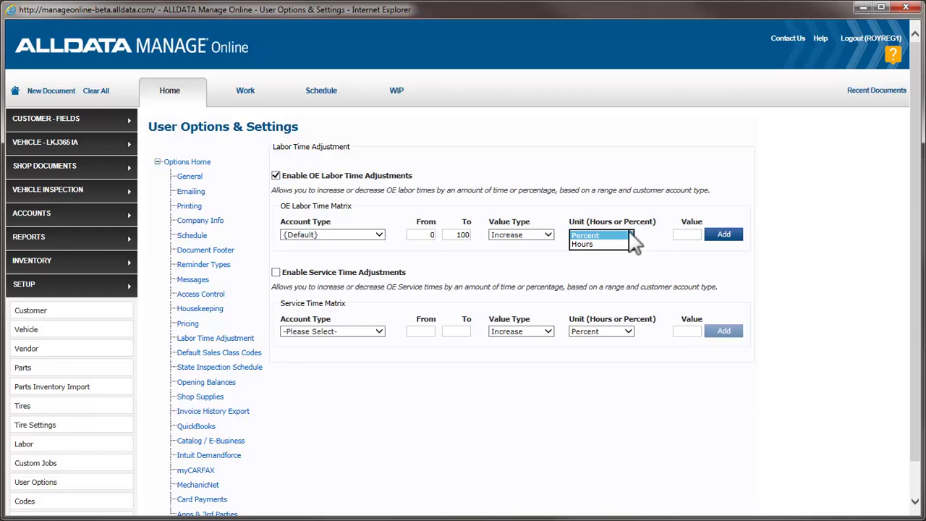
pyautogui.click(629, 236)
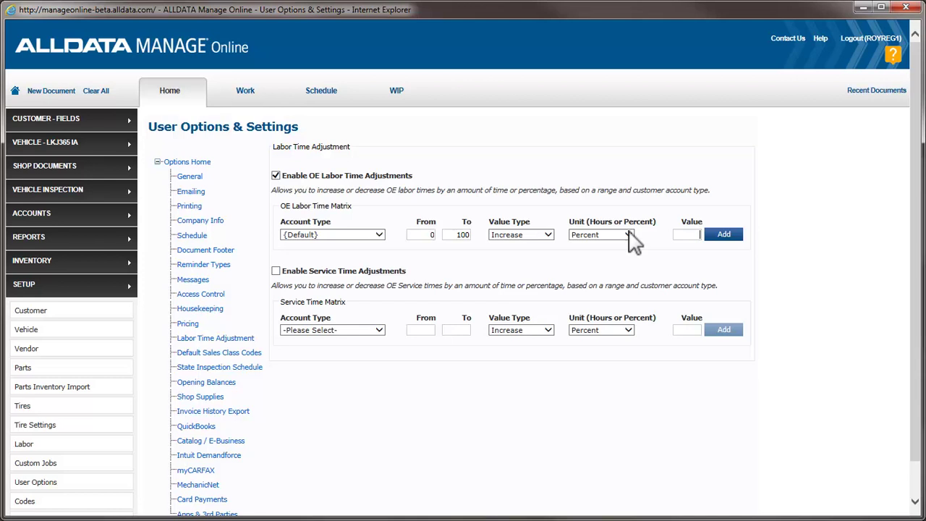
pyautogui.click(674, 235)
pyautogui.write('100')
pyautogui.click(728, 238)
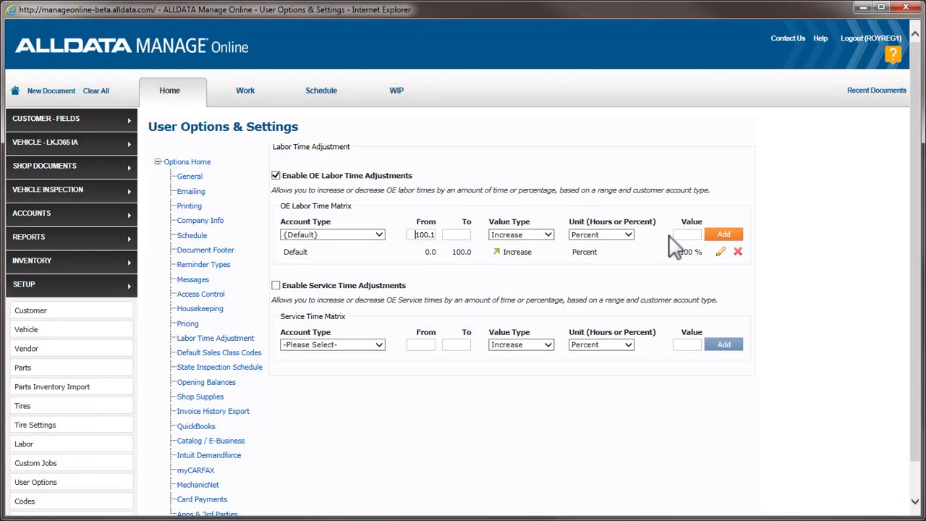
# - Search the catalog for 'pads' and add Brake Pad front pad (1.6 h) and rotor (0.4 h) labor
pyautogui.click(247, 93)
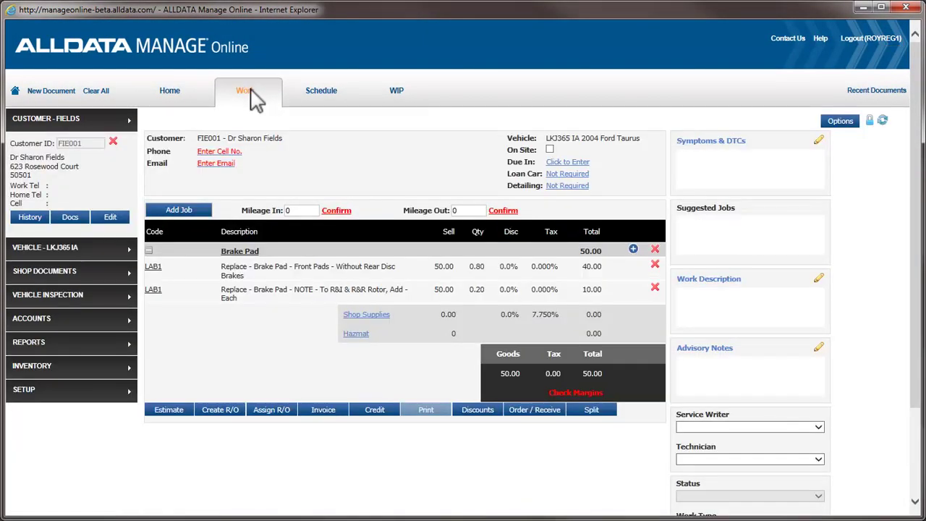
pyautogui.click(191, 209)
pyautogui.click(190, 271)
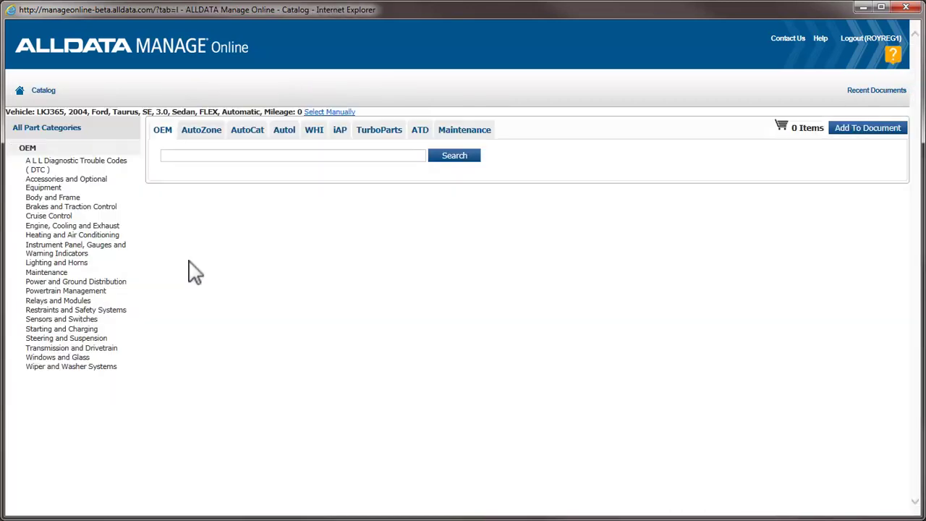
pyautogui.click(215, 155)
pyautogui.write('pads')
pyautogui.click(455, 161)
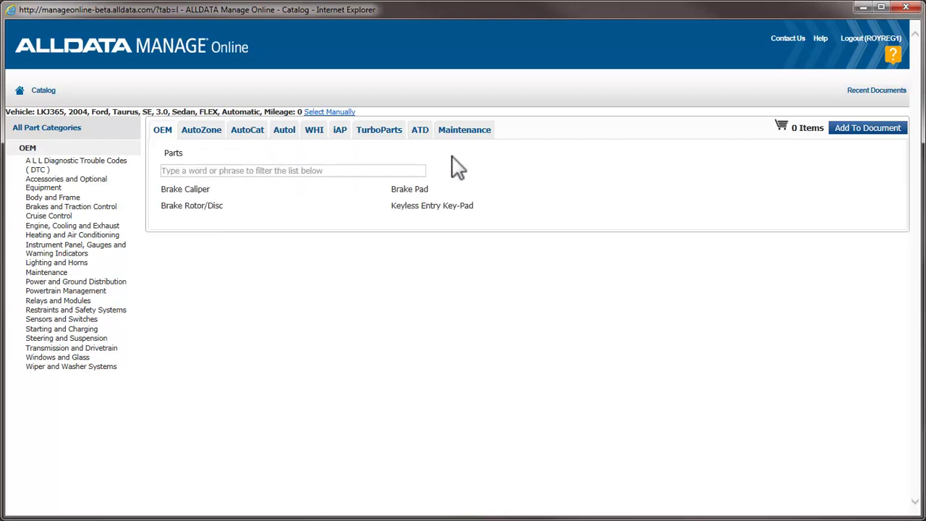
pyautogui.click(421, 189)
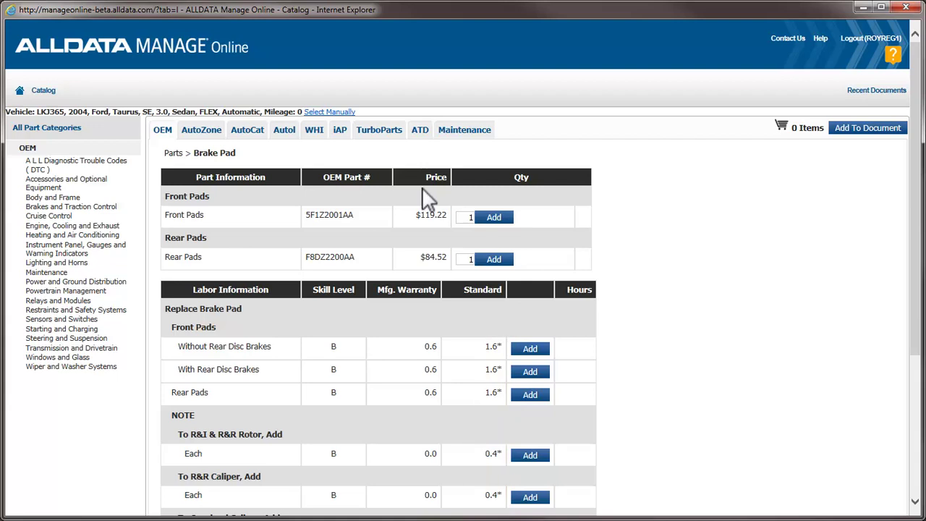
pyautogui.click(529, 349)
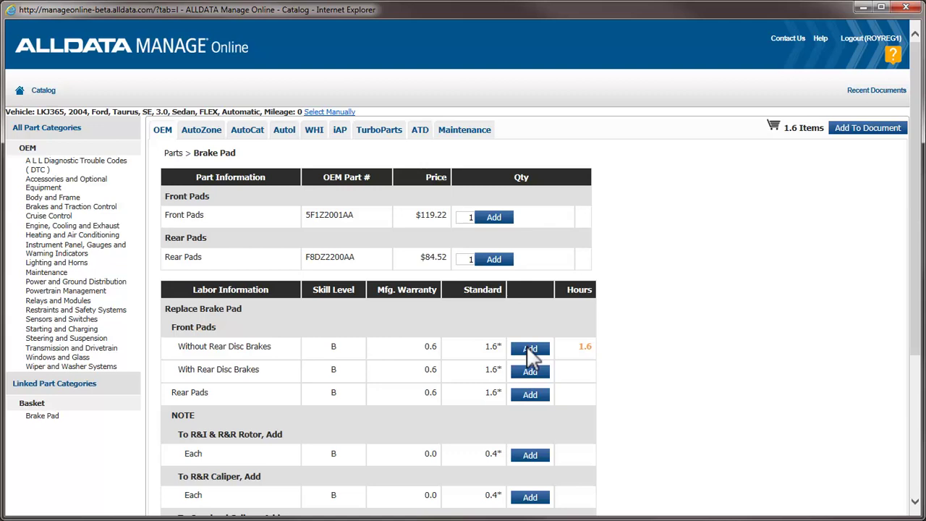
pyautogui.click(529, 454)
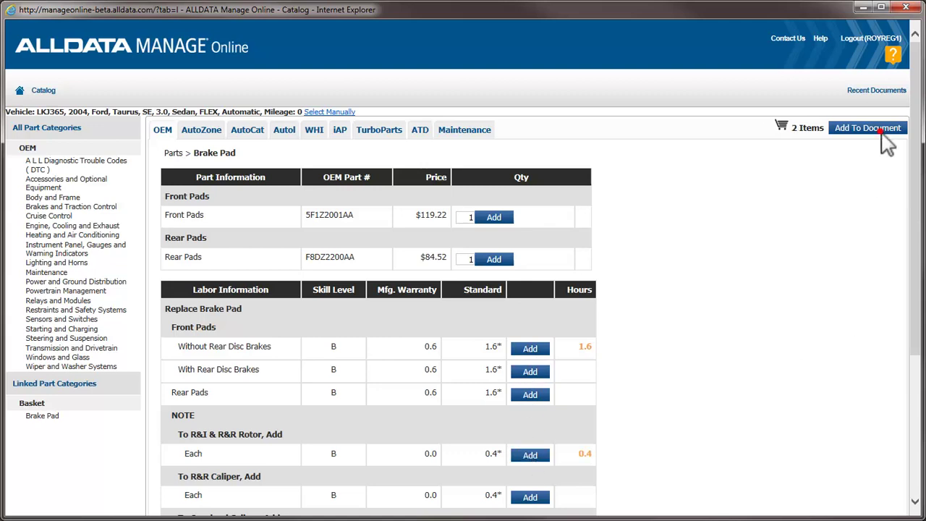
# - Move the 1.60 and 0.40 hour Brake Pad lines onto the work order
pyautogui.click(887, 131)
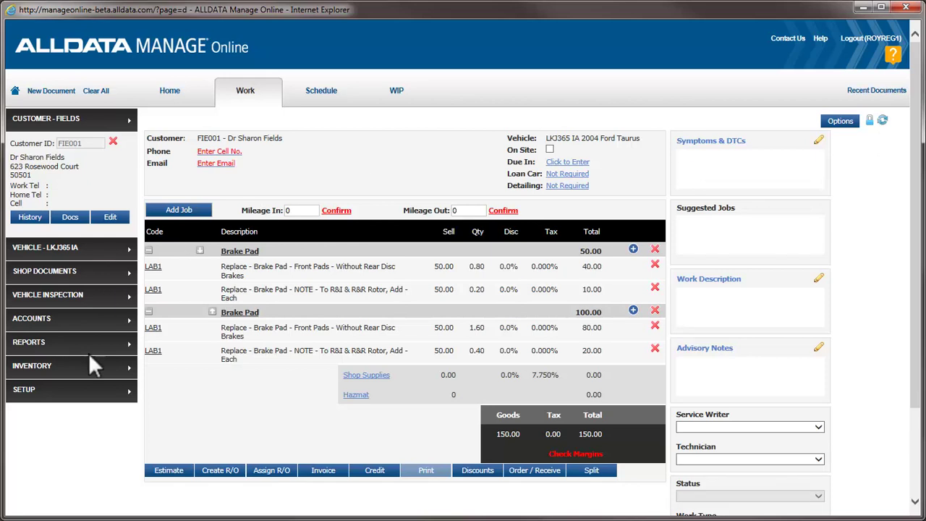
pyautogui.click(89, 390)
# - Narrow the existing Default 100% rule's range to 0.0–0.5 hours
pyautogui.click(108, 481)
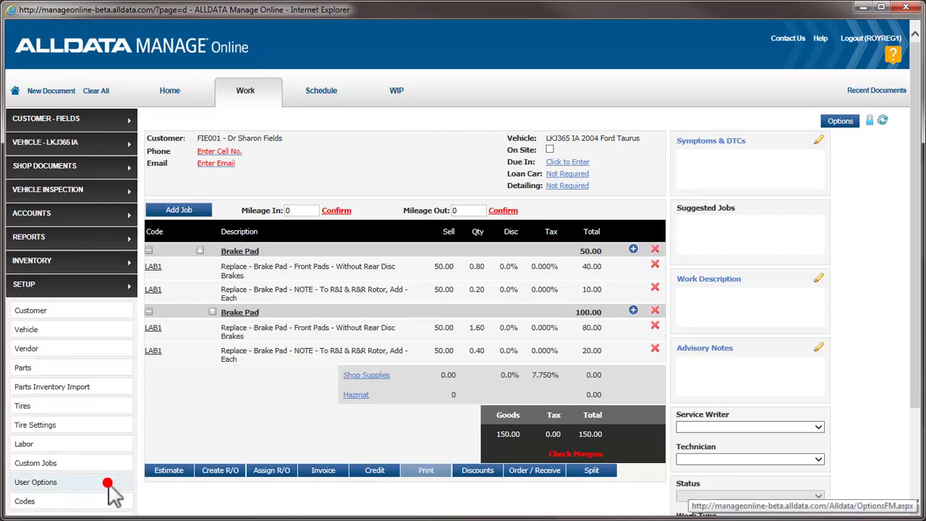
pyautogui.click(188, 338)
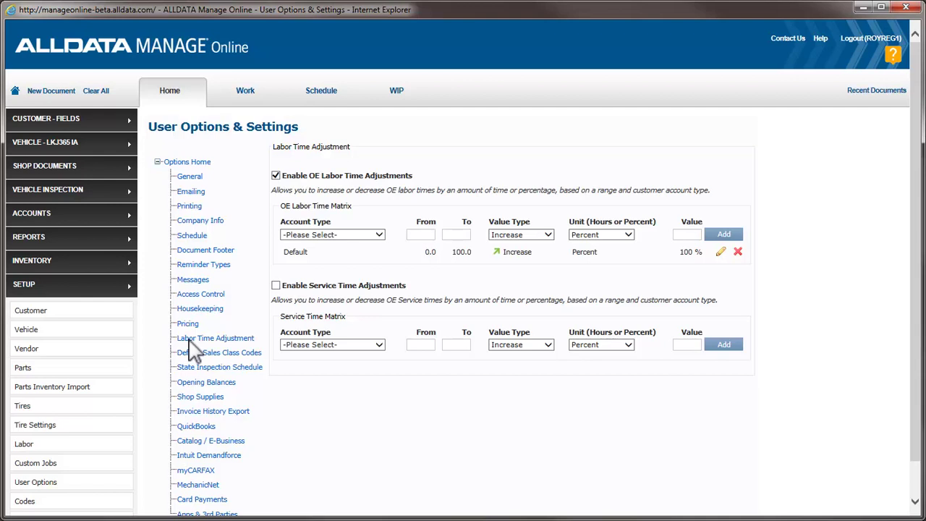
pyautogui.click(718, 251)
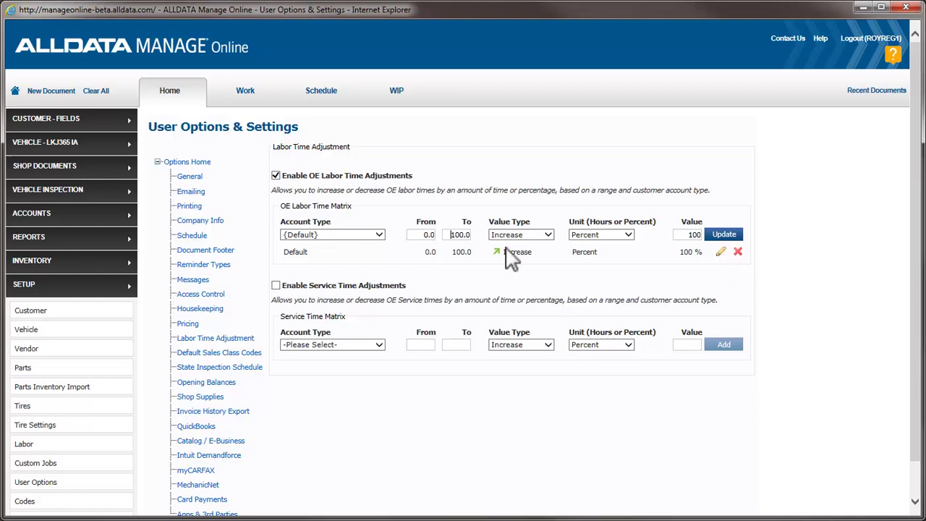
pyautogui.click(447, 238)
pyautogui.press('BackSpace')
pyautogui.press('BackSpace')
pyautogui.press('BackSpace')
pyautogui.press('BackSpace')
pyautogui.press('BackSpace')
pyautogui.write('0.5')
pyautogui.click(724, 236)
# - Add a Default rule increasing 0.6–2.0 hours by 50 percent
pyautogui.click(447, 234)
pyautogui.write('2')
pyautogui.click(680, 236)
pyautogui.write('50')
pyautogui.click(728, 234)
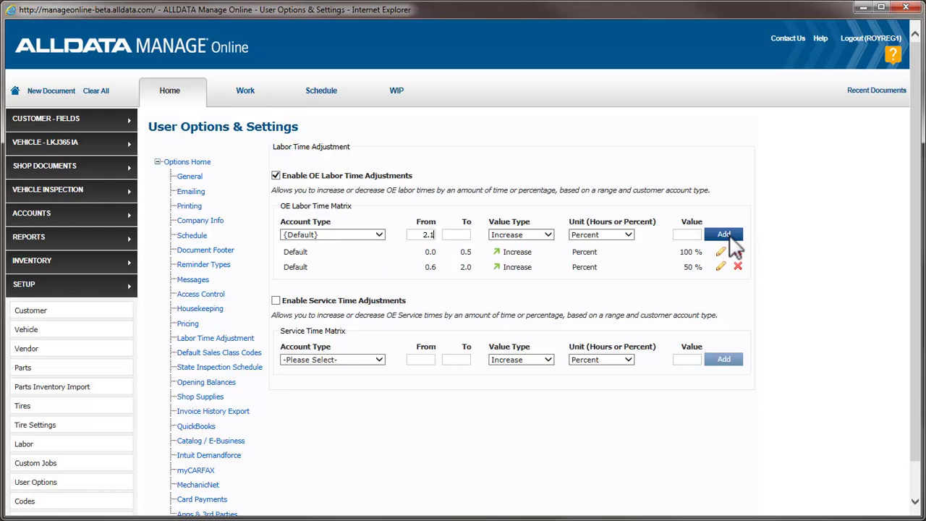
# - Add a third Brake Pad job with the recalculated 1.20 and 0.40 hour labor lines
pyautogui.click(245, 93)
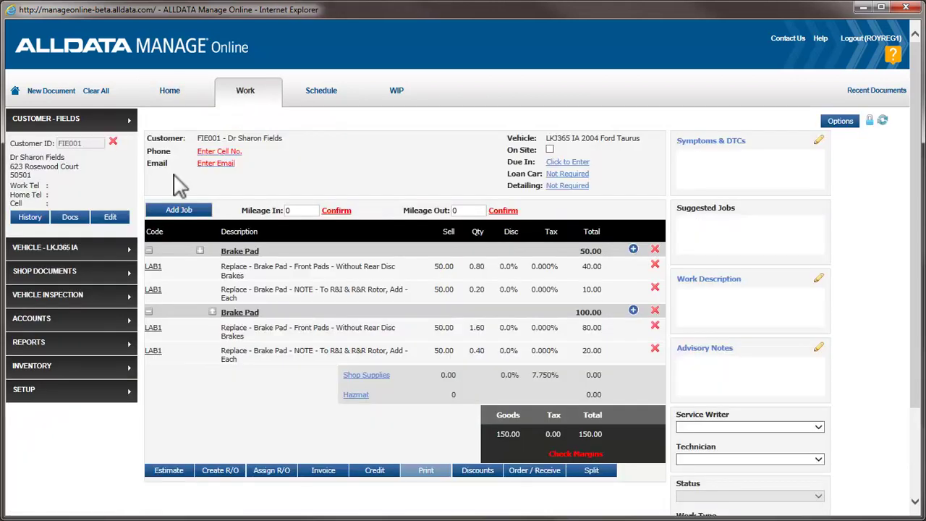
pyautogui.click(171, 209)
pyautogui.click(188, 266)
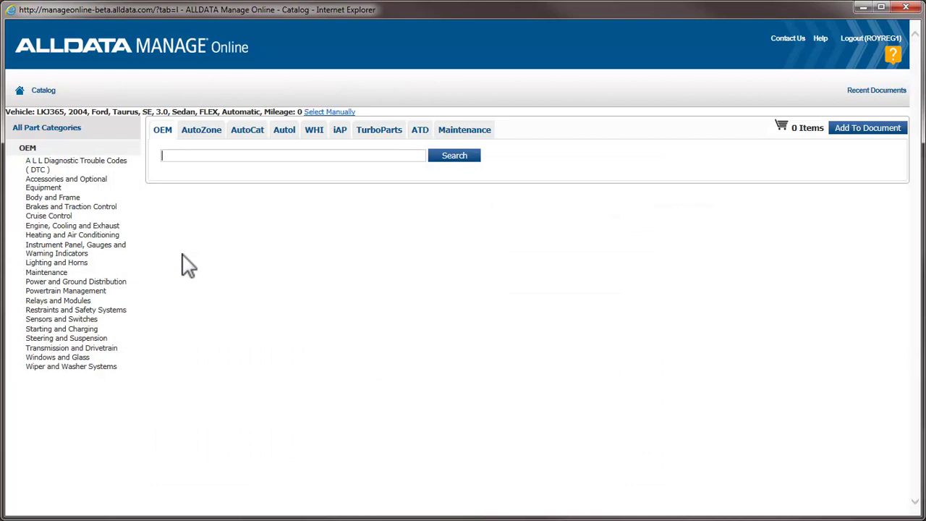
pyautogui.write('pads')
pyautogui.click(455, 159)
pyautogui.click(418, 190)
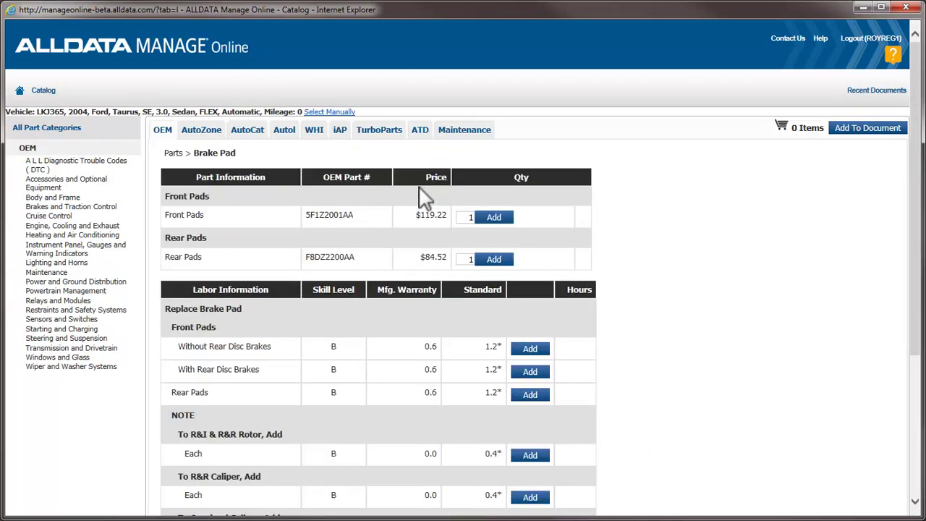
pyautogui.click(529, 350)
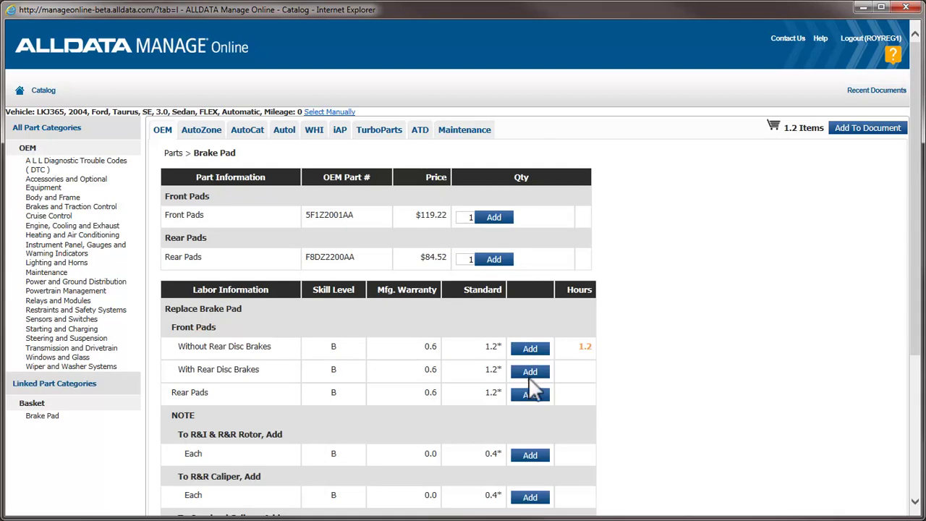
pyautogui.click(529, 456)
pyautogui.click(841, 132)
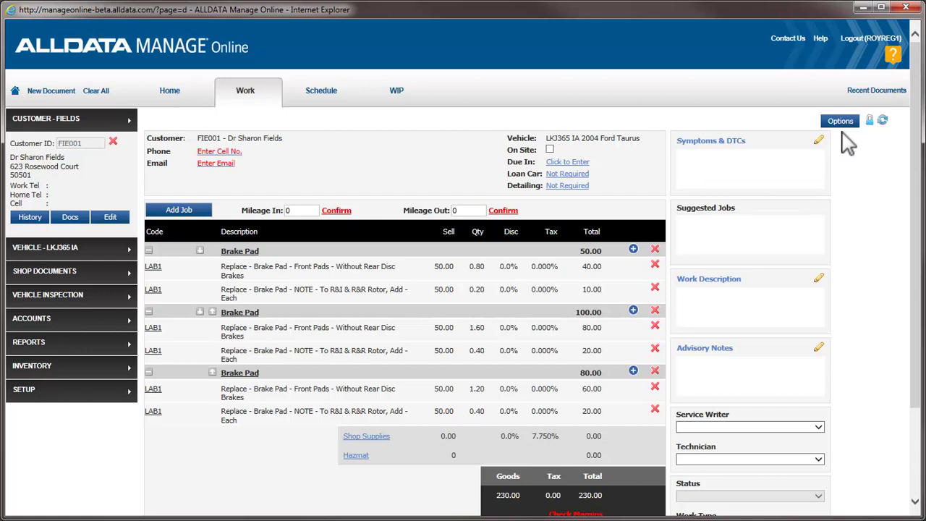
# - Return to the Labor Time Adjustment settings in User Options
pyautogui.click(54, 394)
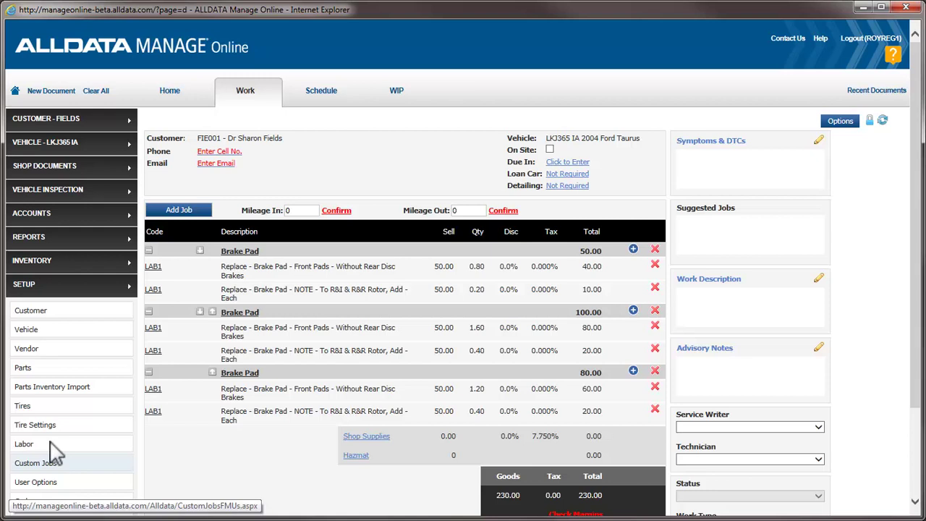
pyautogui.click(50, 482)
pyautogui.click(249, 336)
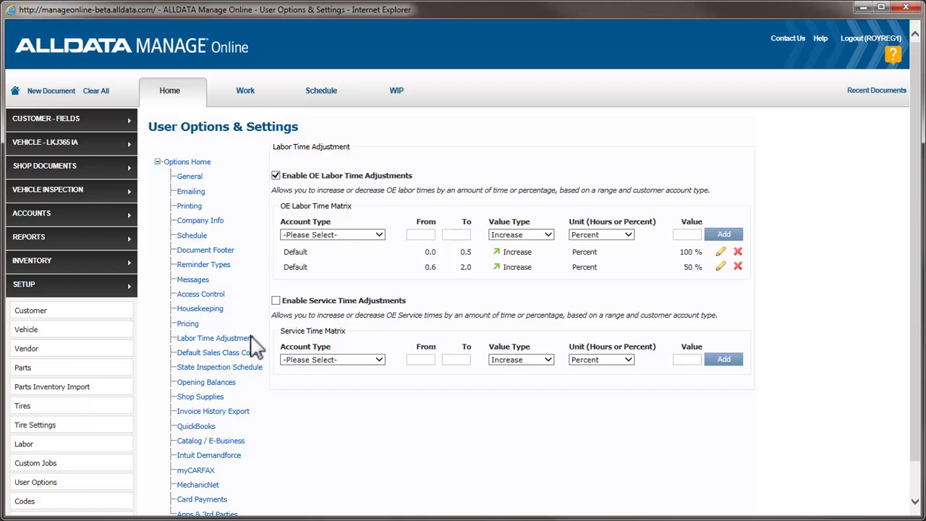
# - Add an Agricultural rule for 0–100 hours: Increase by 0.5 Hours
pyautogui.click(378, 239)
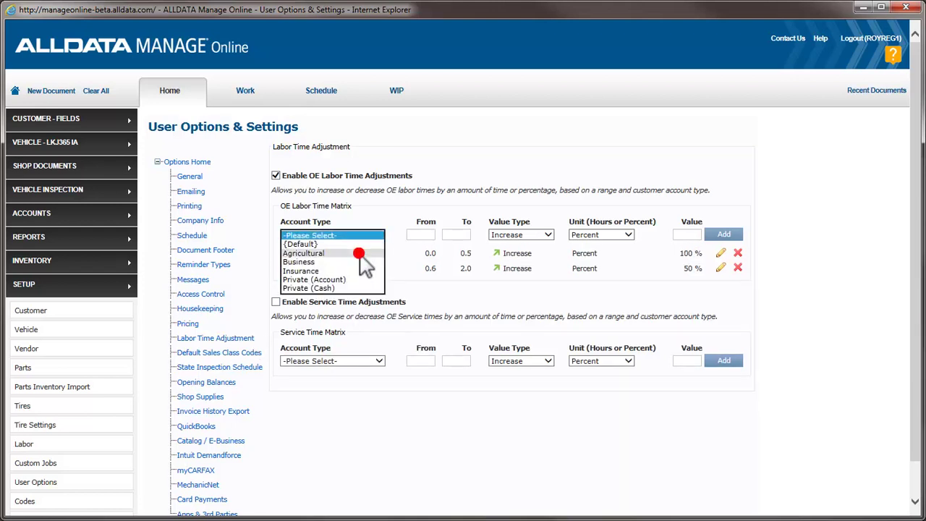
pyautogui.click(359, 254)
pyautogui.click(446, 234)
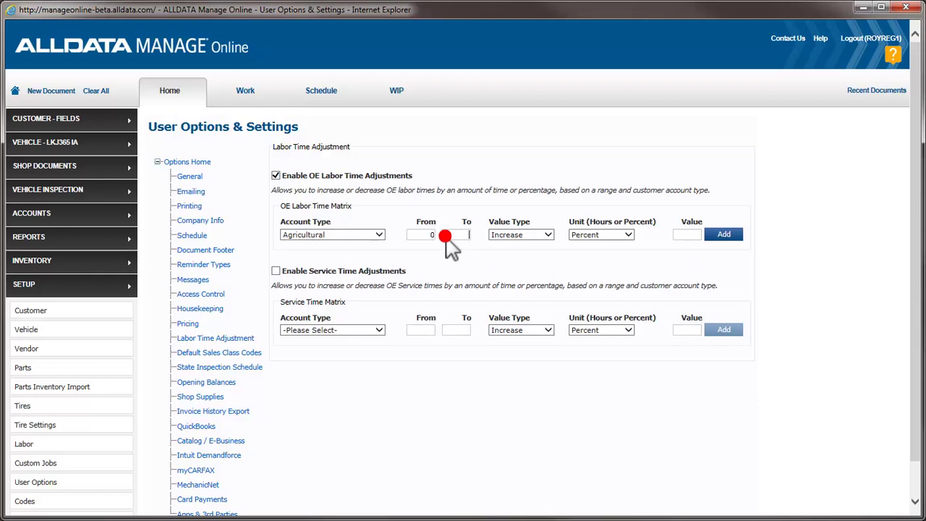
pyautogui.write('100')
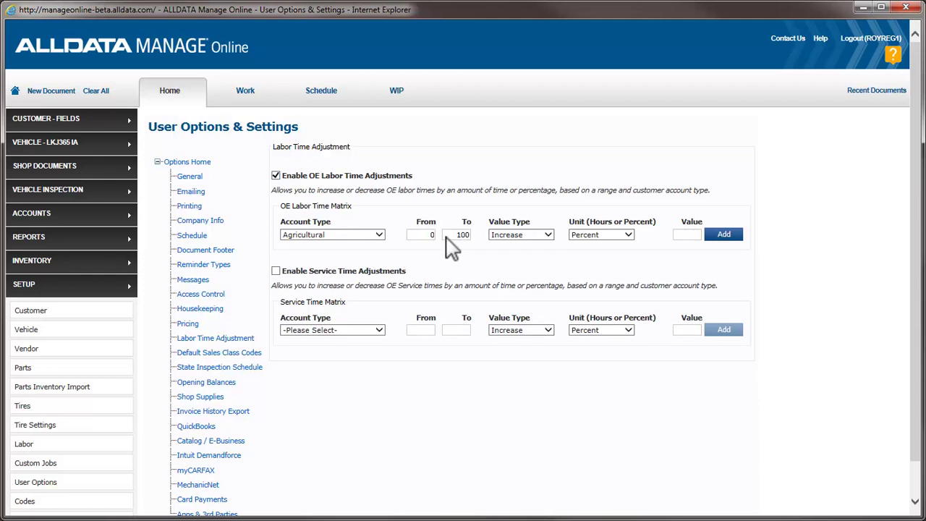
pyautogui.click(626, 235)
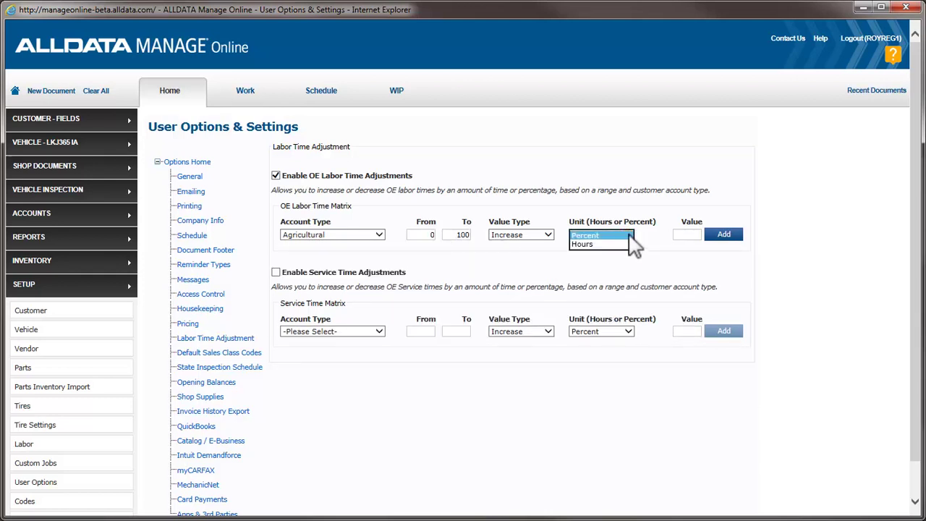
pyautogui.click(620, 245)
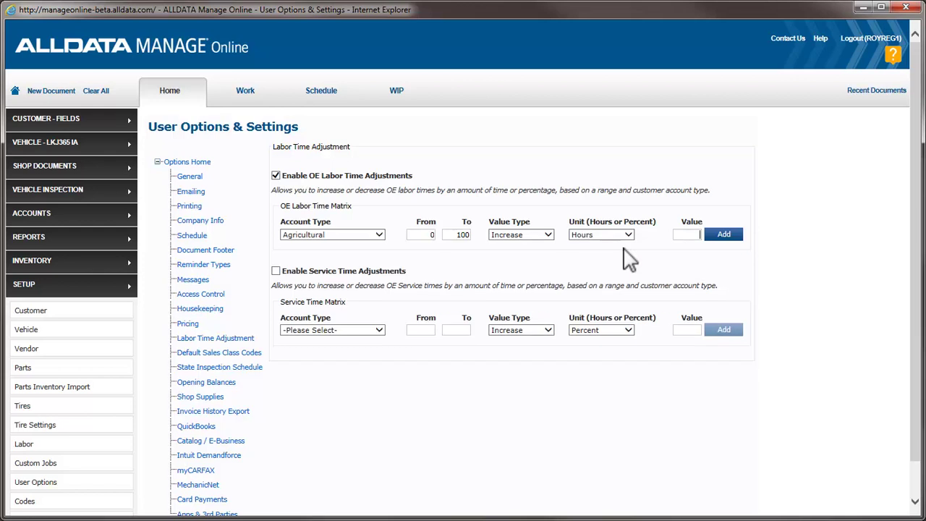
pyautogui.click(678, 237)
pyautogui.write('0.5')
pyautogui.click(725, 235)
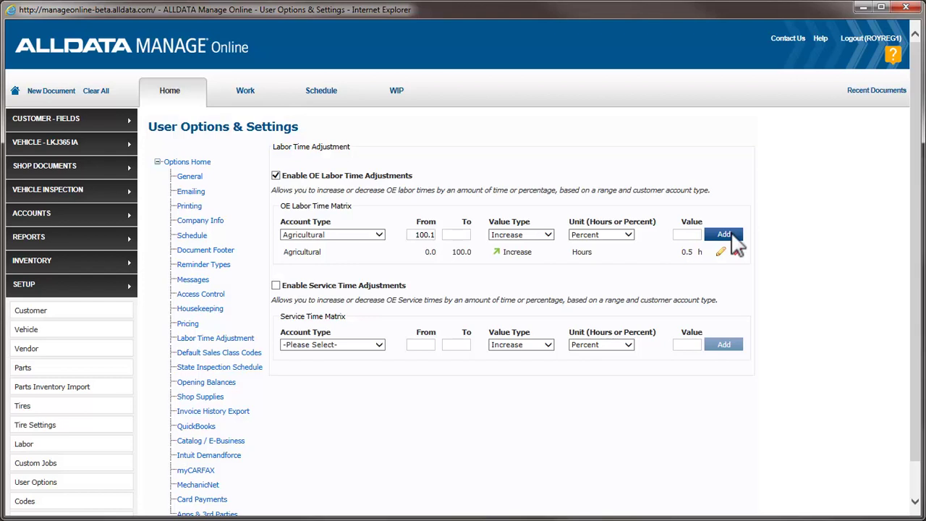
pyautogui.click(379, 235)
# - Add an Insurance rule for 0–100 hours: Decrease by 10 Percent, then clear Account Type
pyautogui.click(356, 253)
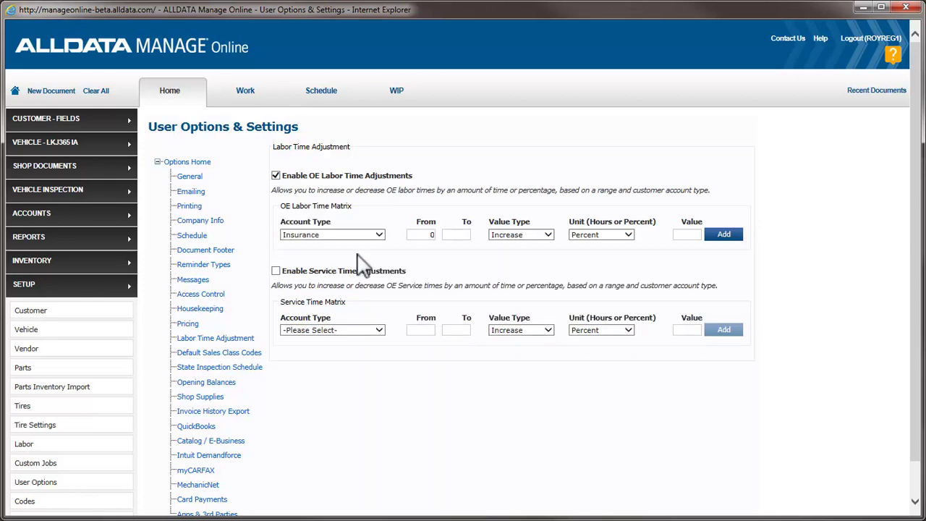
pyautogui.click(444, 237)
pyautogui.write('100')
pyautogui.click(548, 236)
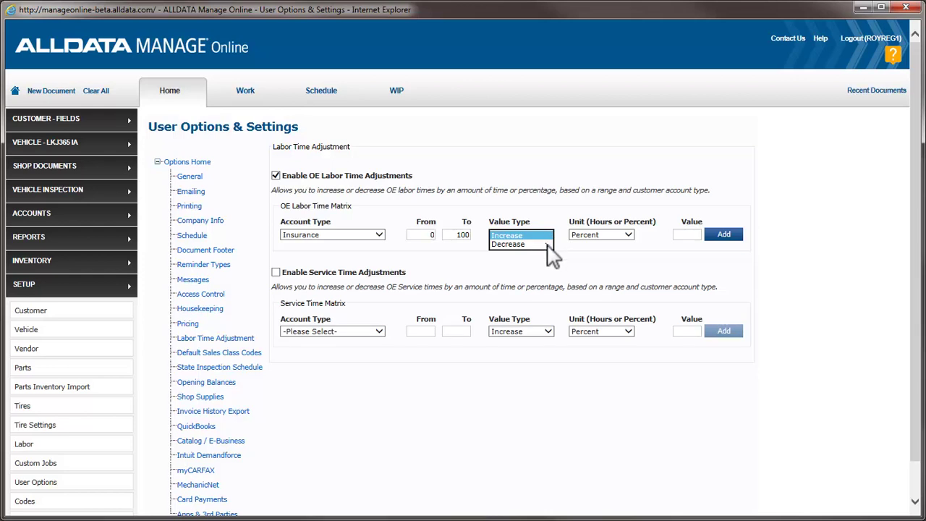
pyautogui.click(548, 243)
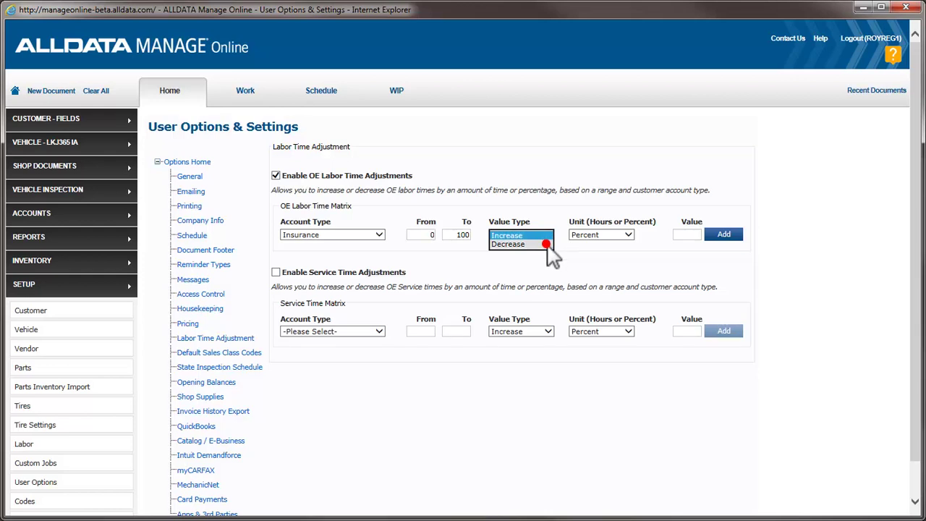
pyautogui.click(676, 234)
pyautogui.write('10')
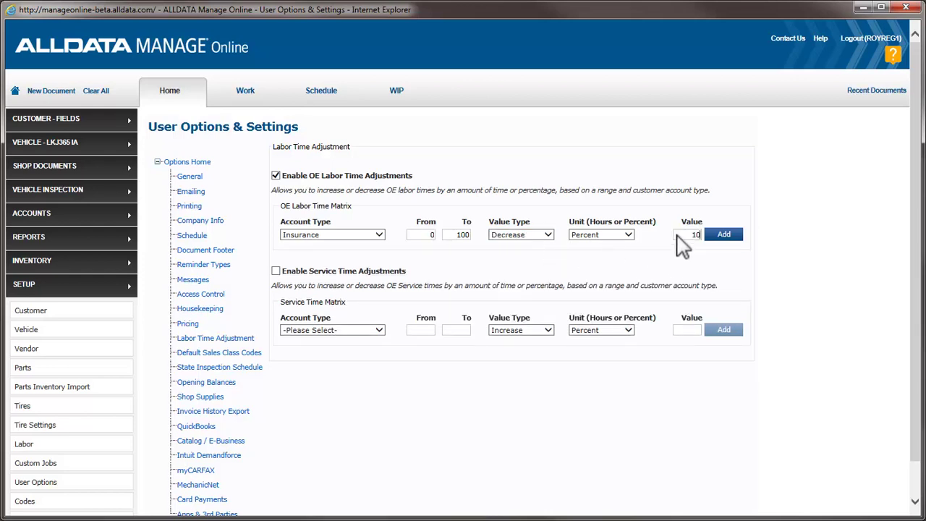
pyautogui.click(724, 235)
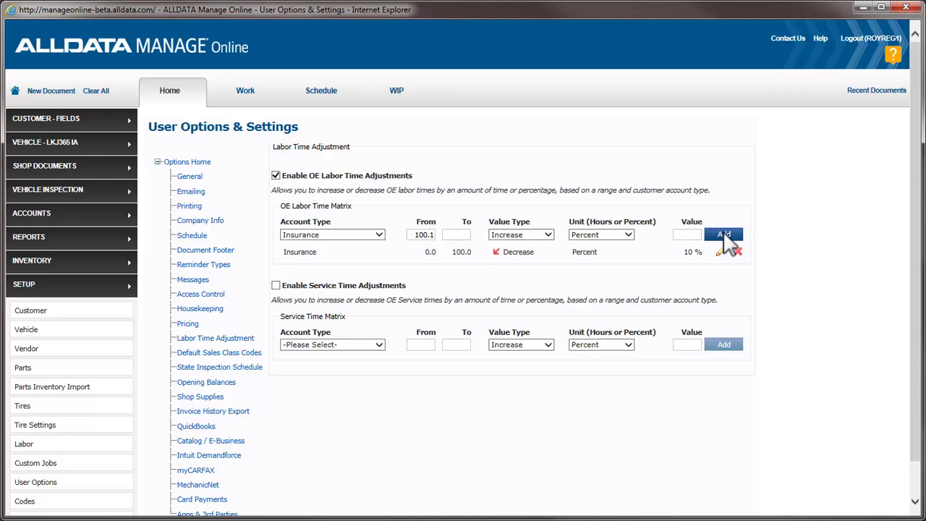
pyautogui.click(379, 236)
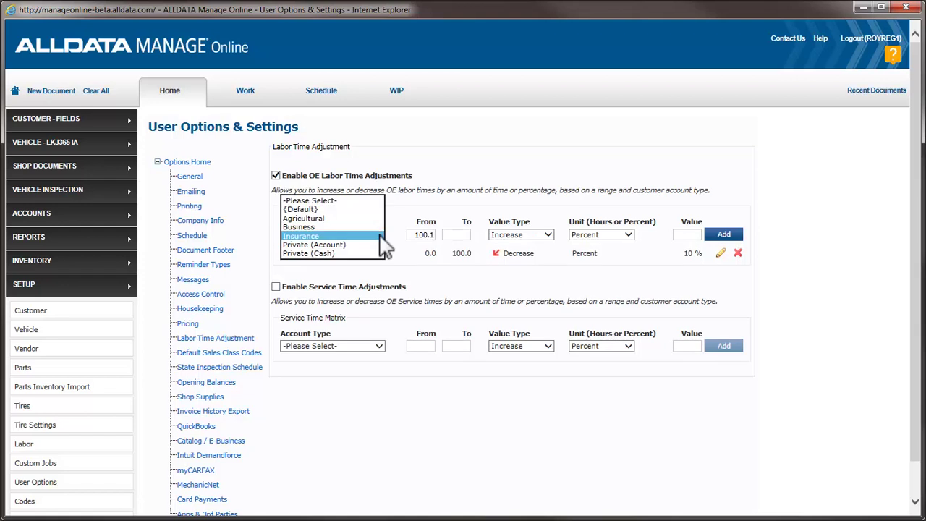
pyautogui.click(365, 201)
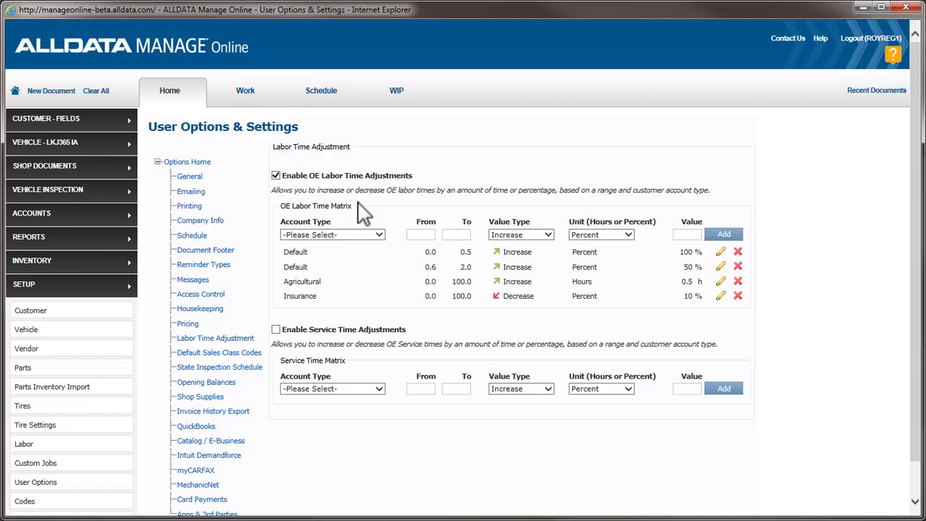
# - From the work order, edit the customer and save Cust Type as 5 - Agricultural
pyautogui.click(245, 93)
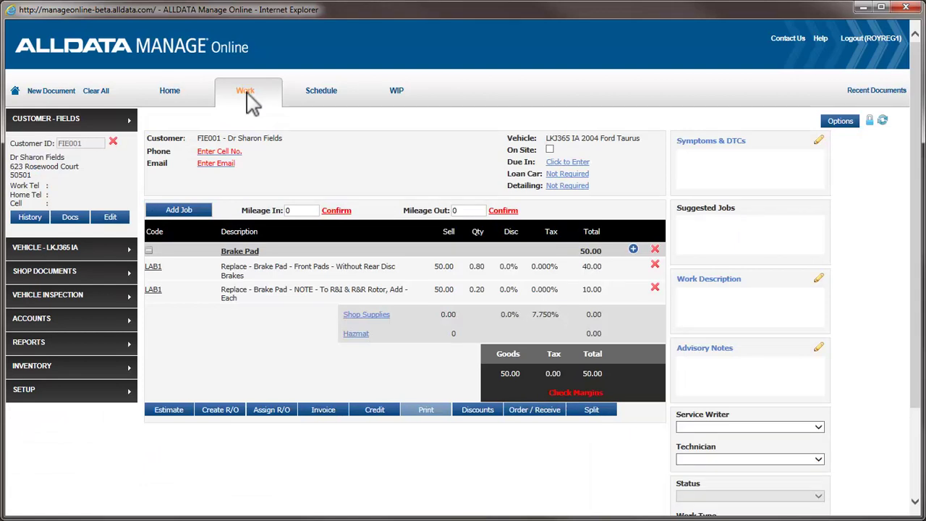
pyautogui.click(116, 218)
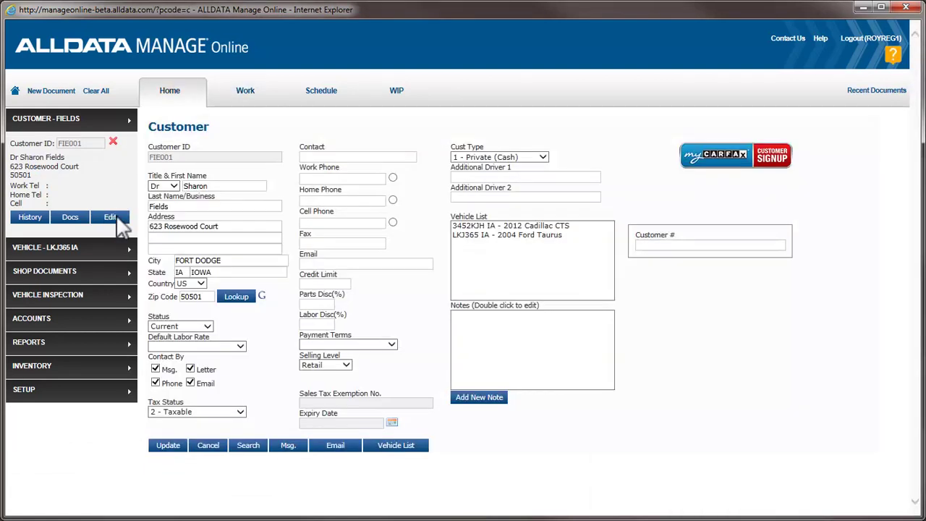
pyautogui.click(544, 157)
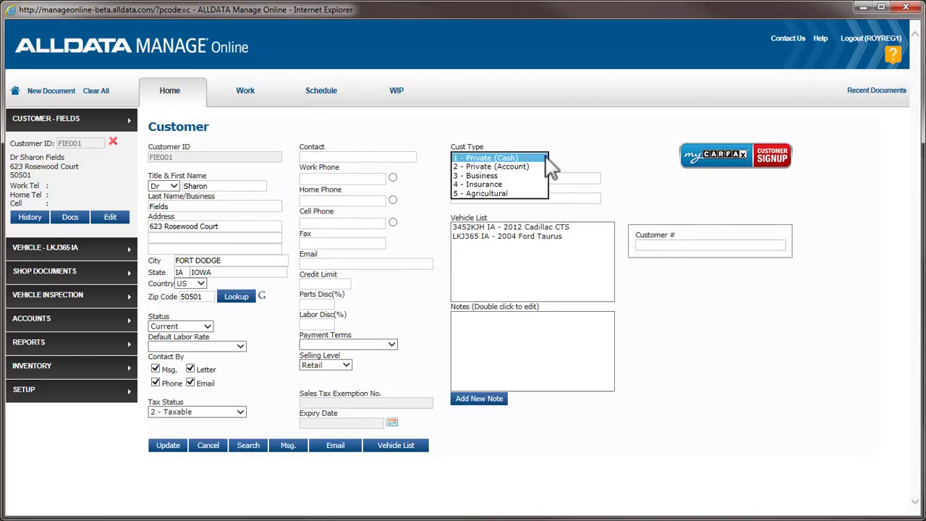
pyautogui.click(518, 194)
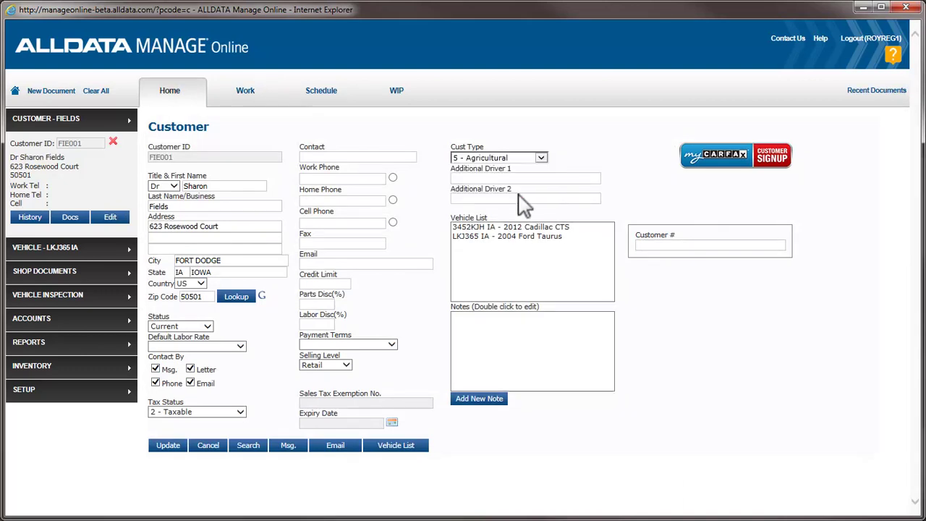
pyautogui.click(172, 446)
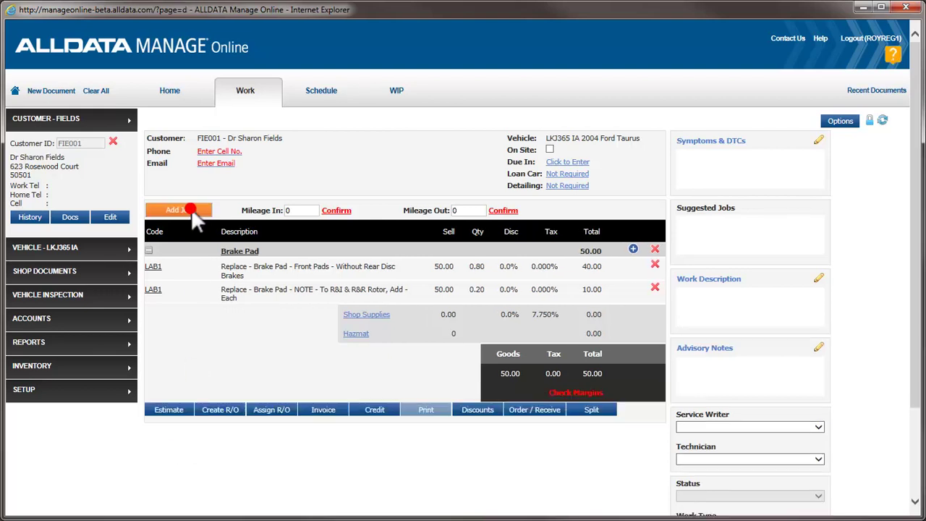
# - Add a catalog Brake Pad job found by searching 'pads', with front pad and rotor R&I labor (1.30 and 0.70 h)
pyautogui.click(191, 209)
pyautogui.click(176, 271)
pyautogui.click(209, 160)
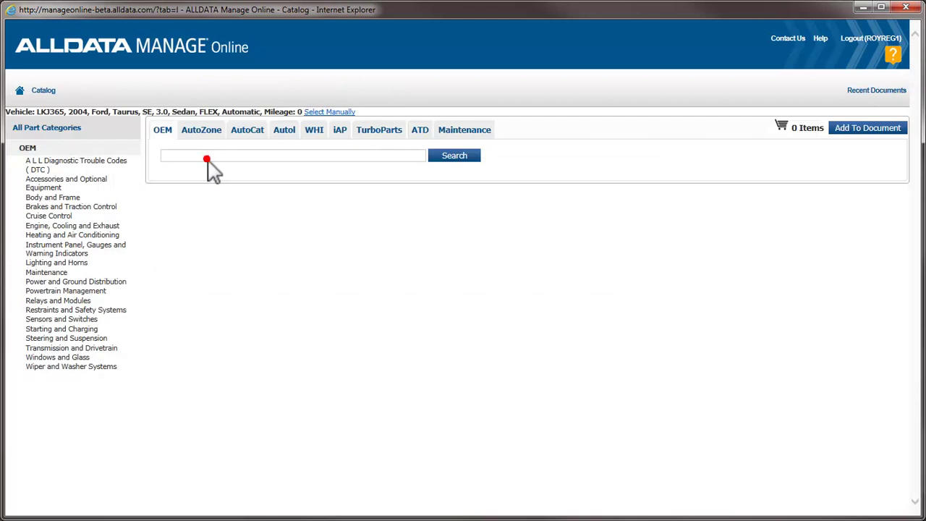
pyautogui.write('pads')
pyautogui.click(450, 156)
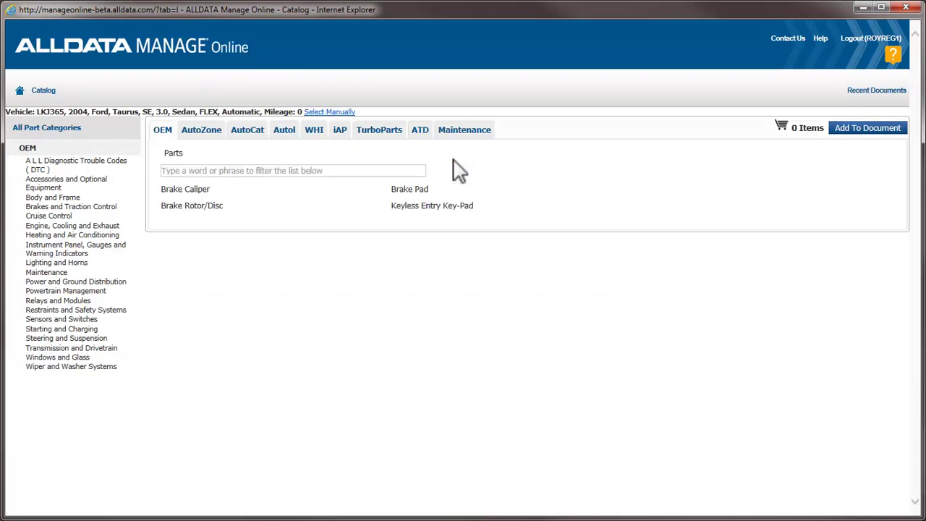
pyautogui.click(410, 189)
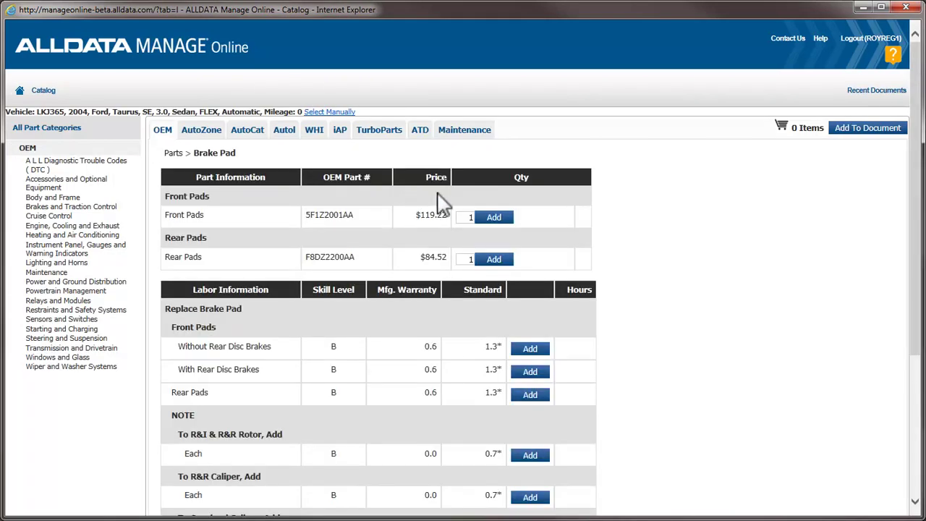
pyautogui.click(531, 350)
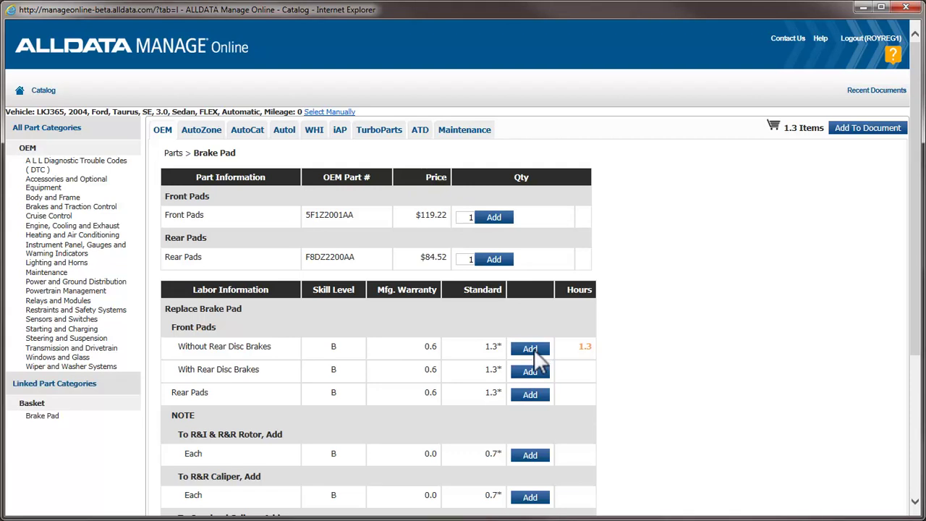
pyautogui.click(531, 457)
pyautogui.click(858, 128)
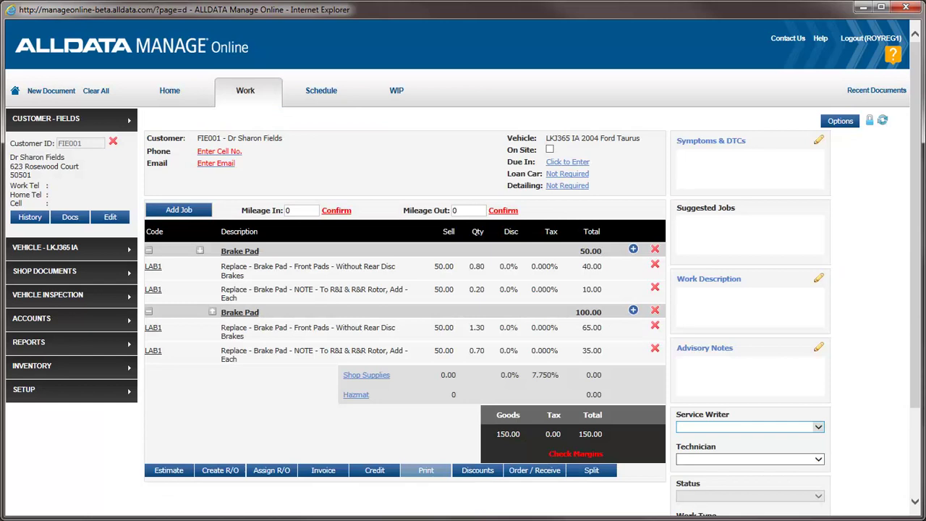